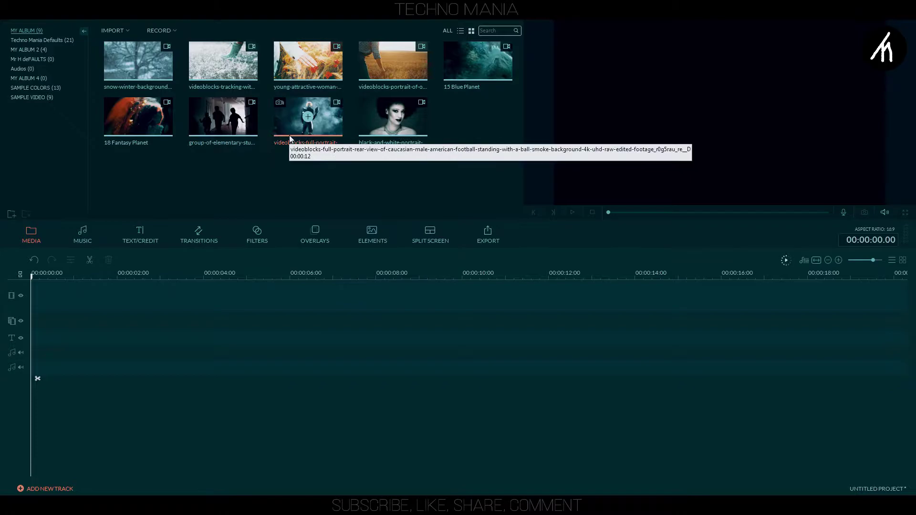
# Preview the football and snowy tree clips and place the snowy tree clip on the main track
pyautogui.click(295, 141)
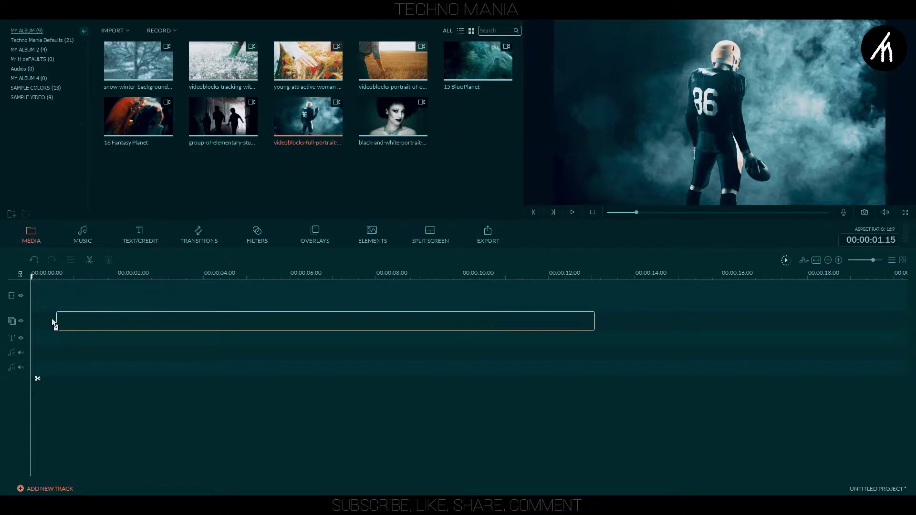
pyautogui.moveTo(47, 320); pyautogui.dragTo(34, 320)
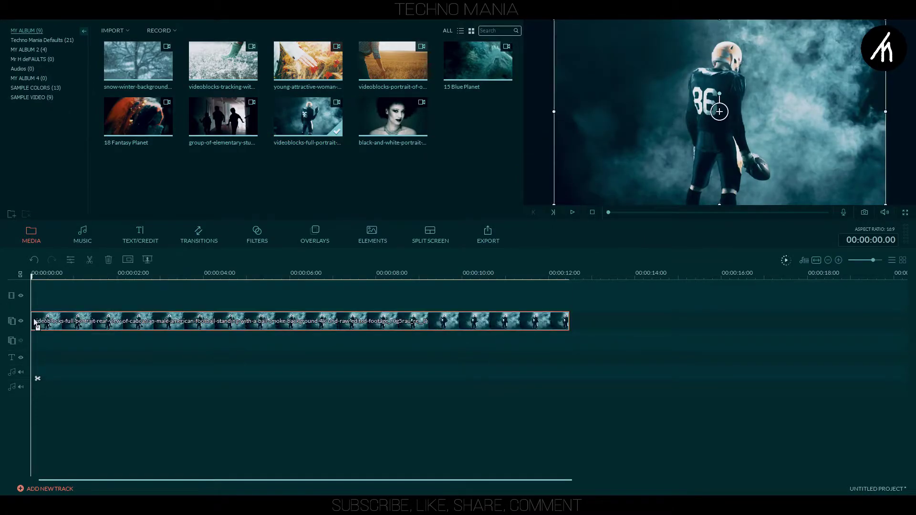
pyautogui.click(166, 65)
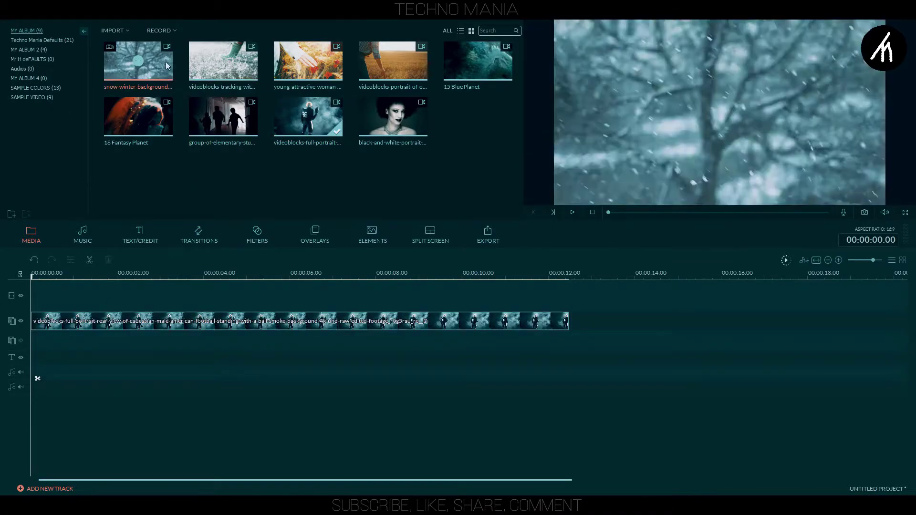
pyautogui.moveTo(43, 300); pyautogui.dragTo(44, 301)
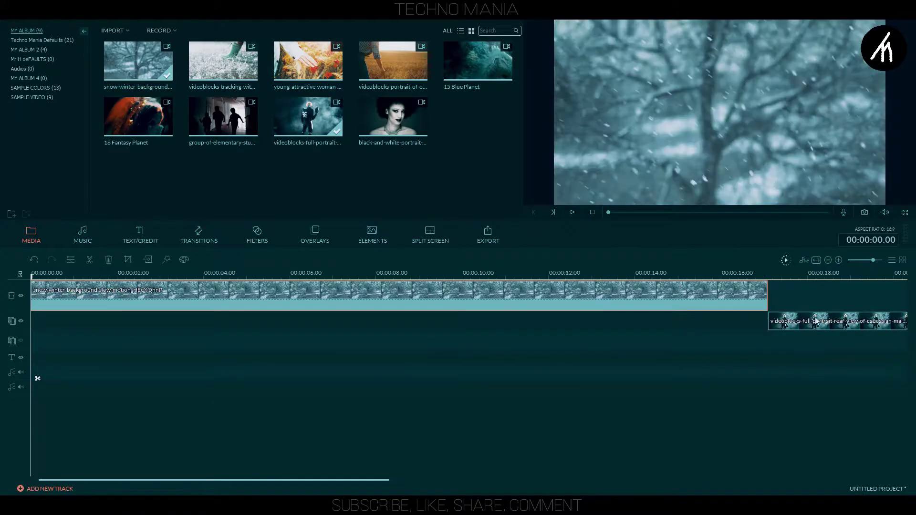
# Move the football clip onto the overlay track and open its context menu
pyautogui.moveTo(815, 322); pyautogui.dragTo(90, 319)
pyautogui.click(156, 273)
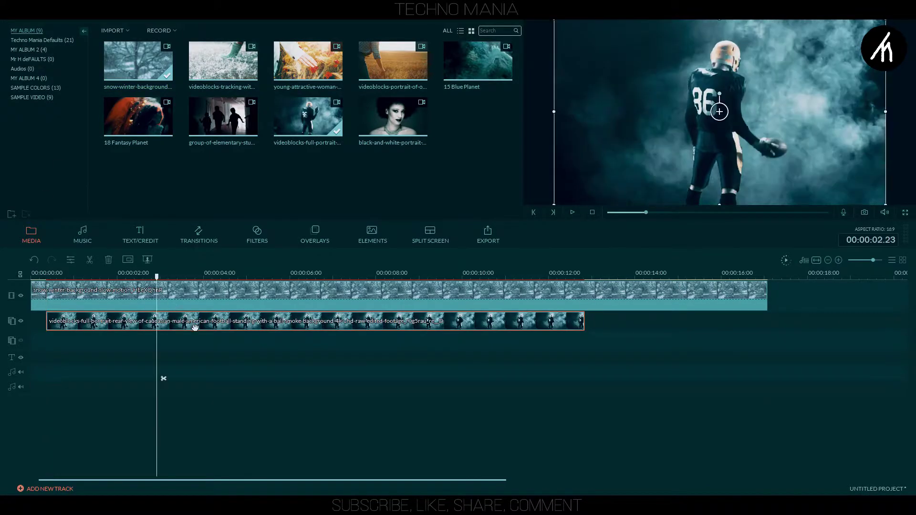
pyautogui.rightClick(193, 325)
# Set the football clip's blending mode to Overlay and play the blended preview
pyautogui.click(225, 412)
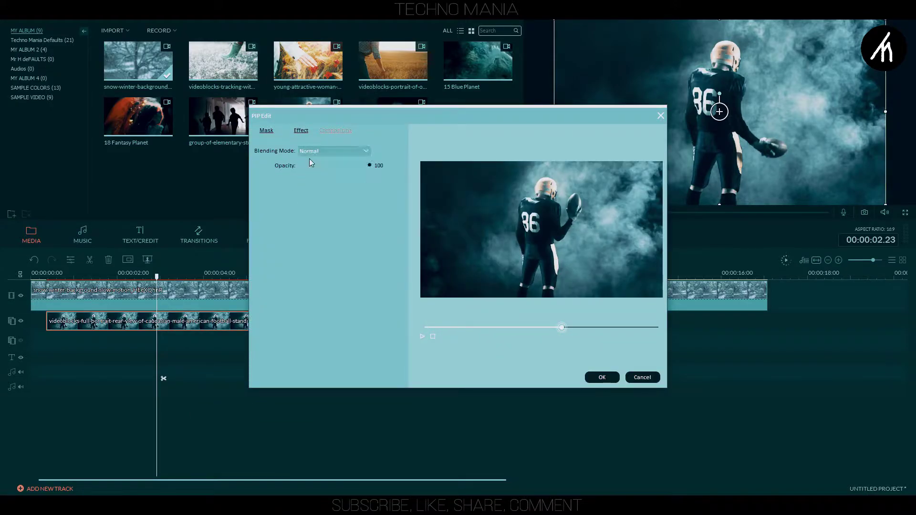
pyautogui.scroll(-2, 310, 159)
pyautogui.scroll(-1, 310, 159)
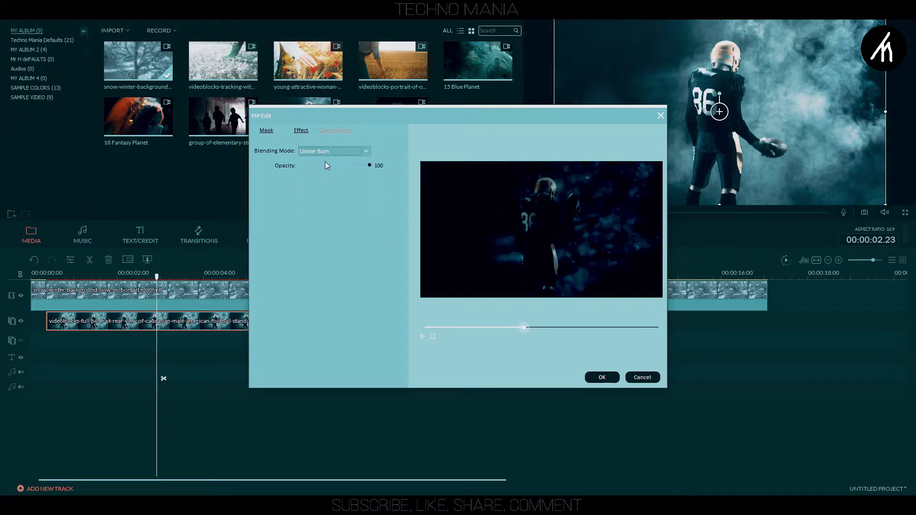
pyautogui.scroll(-2, 325, 161)
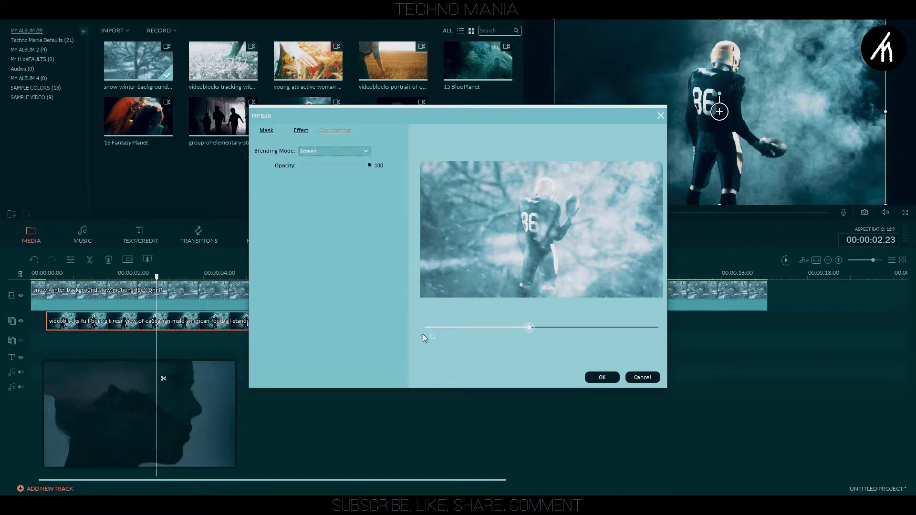
pyautogui.click(363, 152)
pyautogui.click(338, 162)
pyautogui.press('Down')
pyautogui.press('Down')
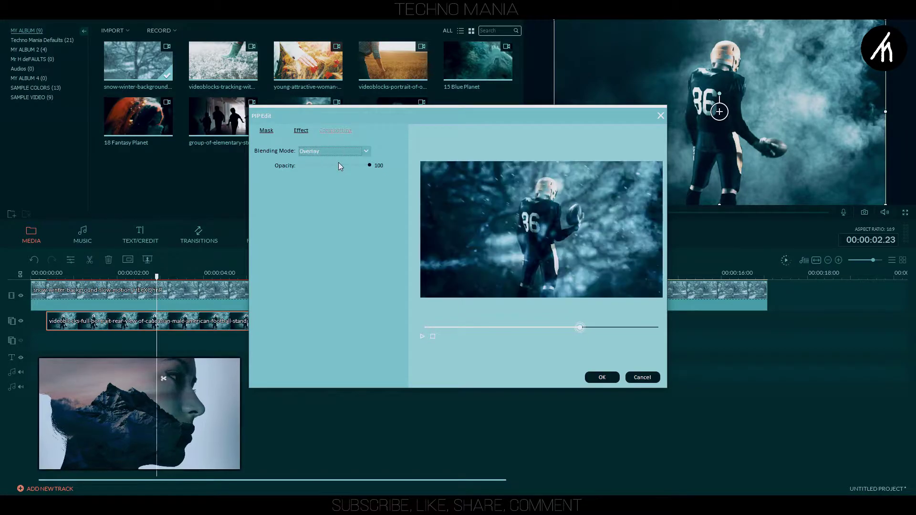
pyautogui.click(421, 336)
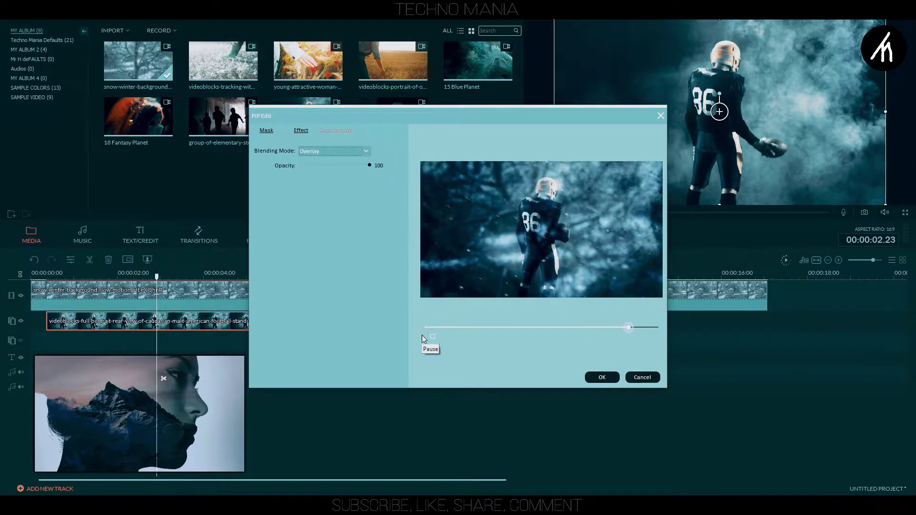
# Apply the Overlay blend, then change the football clip's blending mode to Hard Light
pyautogui.click(601, 377)
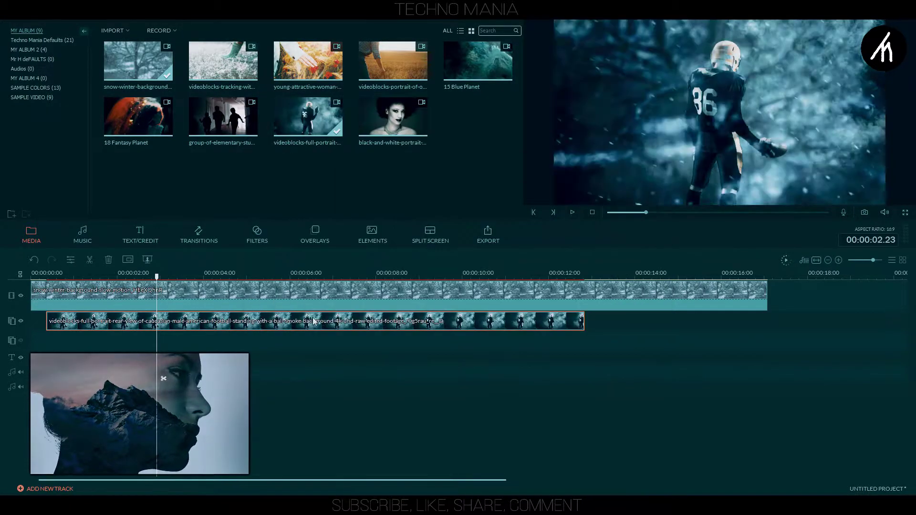
pyautogui.click(568, 323)
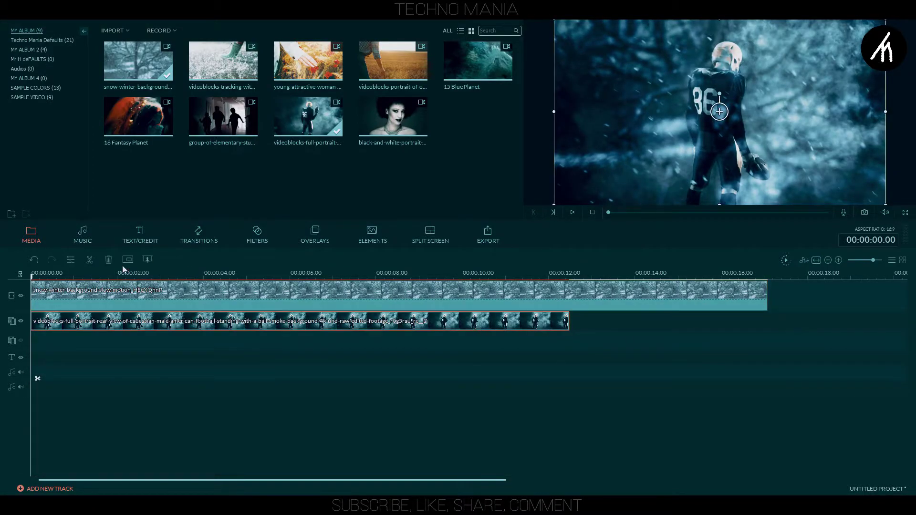
pyautogui.moveTo(199, 285); pyautogui.dragTo(296, 330)
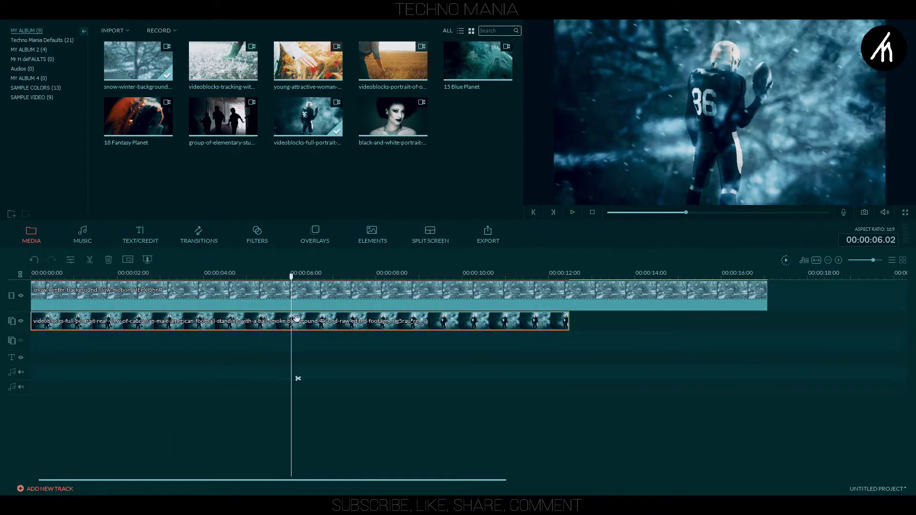
pyautogui.doubleClick(357, 323)
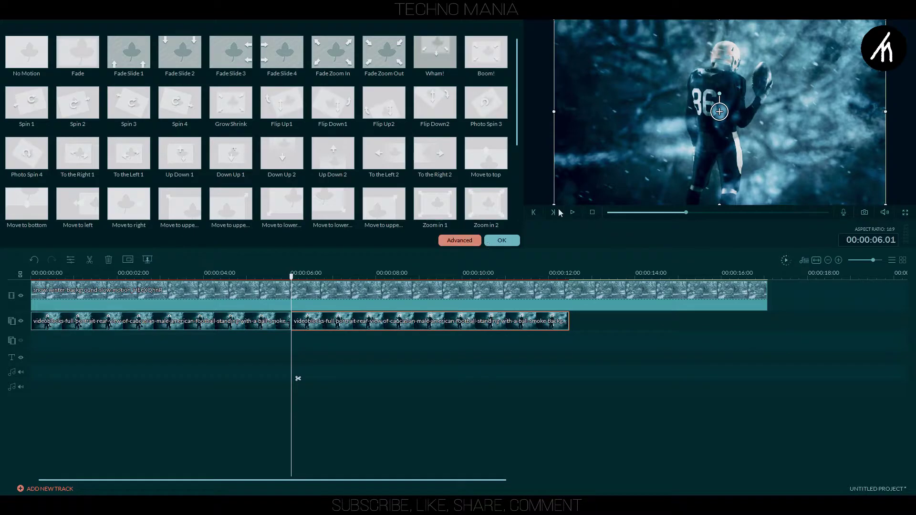
pyautogui.click(459, 241)
pyautogui.click(574, 328)
pyautogui.click(359, 150)
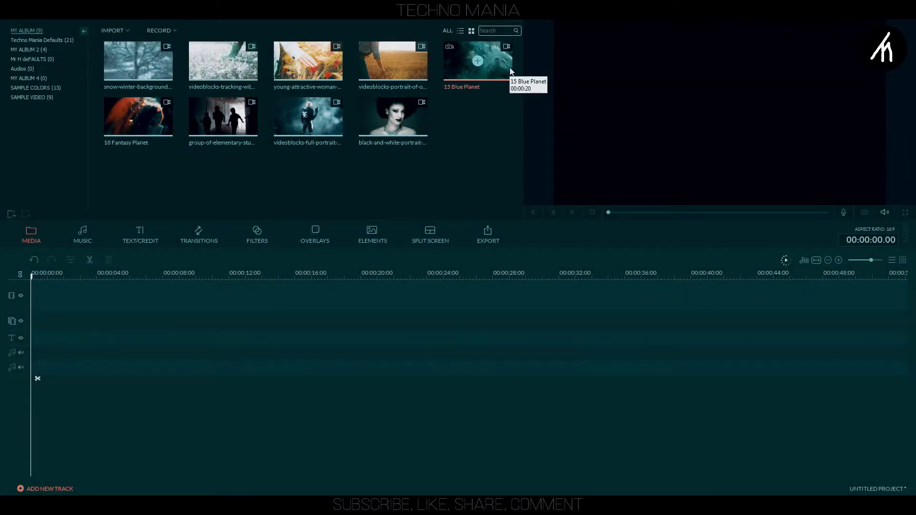
# Put 15 Blue Planet on the main track and the hallway children clip on the overlay track
pyautogui.click(501, 69)
pyautogui.moveTo(191, 245); pyautogui.dragTo(340, 341)
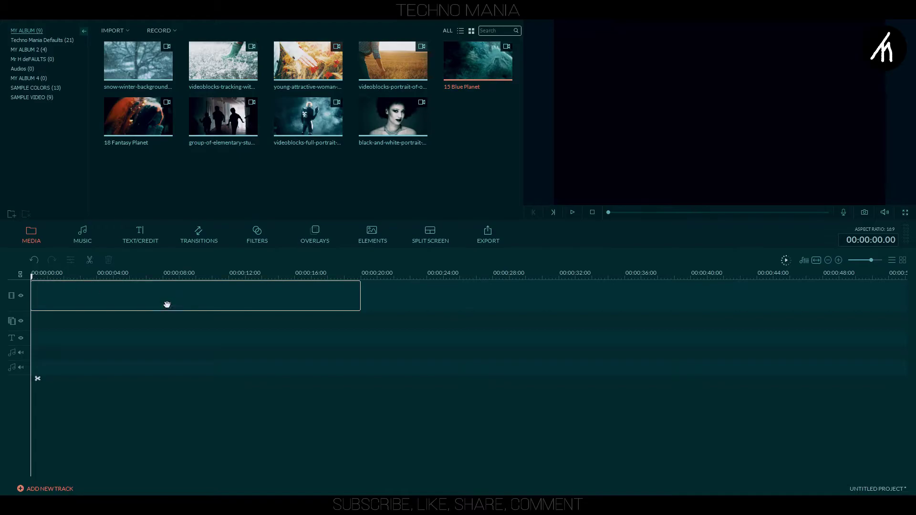
pyautogui.moveTo(236, 122); pyautogui.dragTo(66, 325)
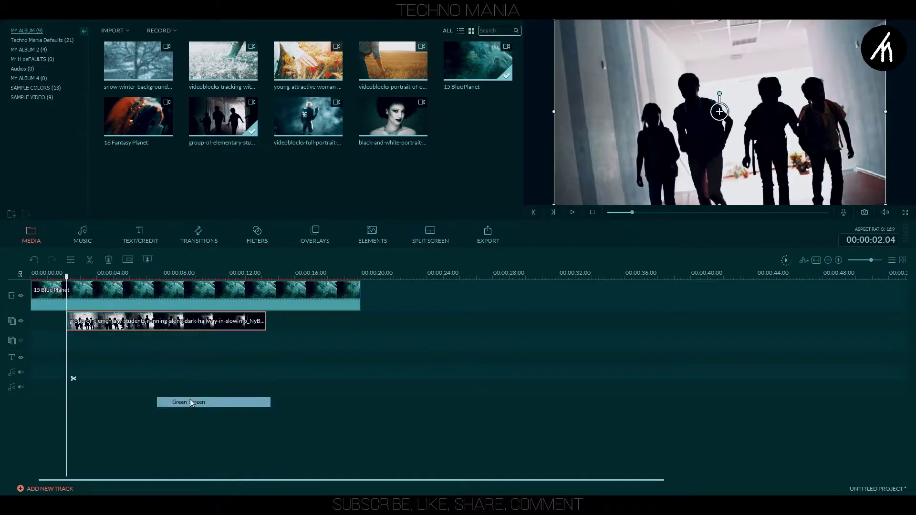
# Enable chroma key transparency on the hallway overlay, preview the result, and close settings
pyautogui.doubleClick(158, 321)
pyautogui.click(550, 328)
pyautogui.click(300, 158)
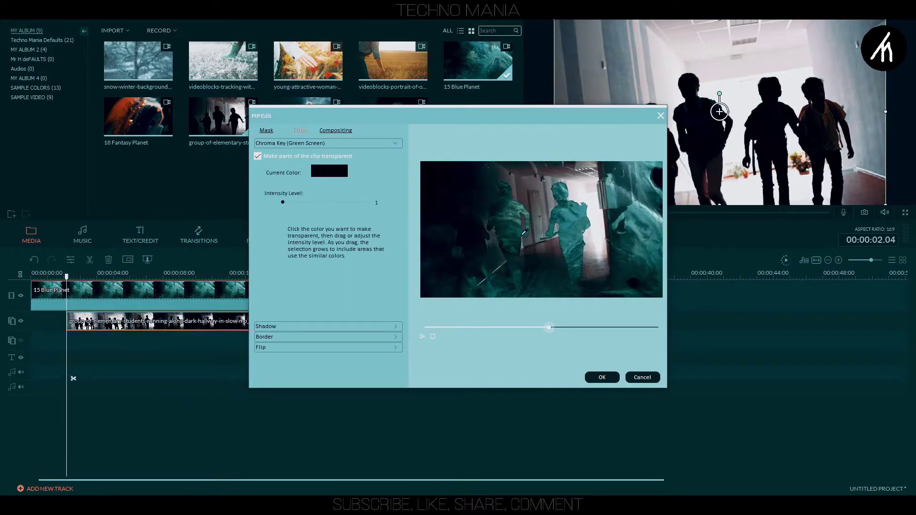
pyautogui.click(430, 327)
pyautogui.click(422, 337)
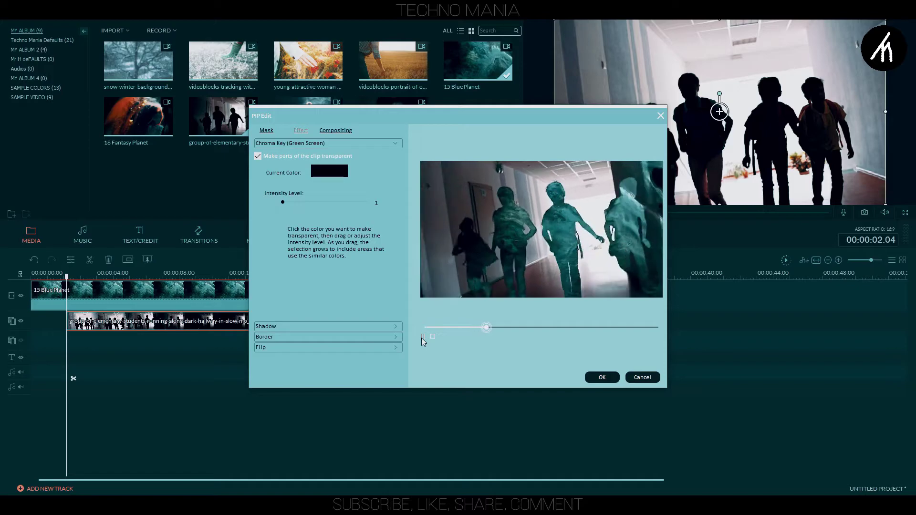
pyautogui.click(601, 377)
# Replace the children clip with the black-and-white portrait overlay and open its compositing settings
pyautogui.press('Delete')
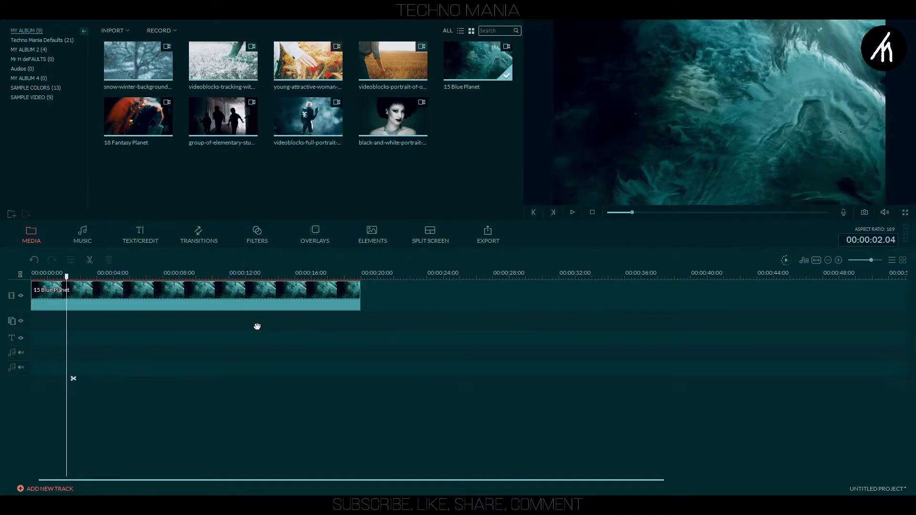
pyautogui.moveTo(402, 129); pyautogui.dragTo(35, 322)
pyautogui.rightClick(70, 322)
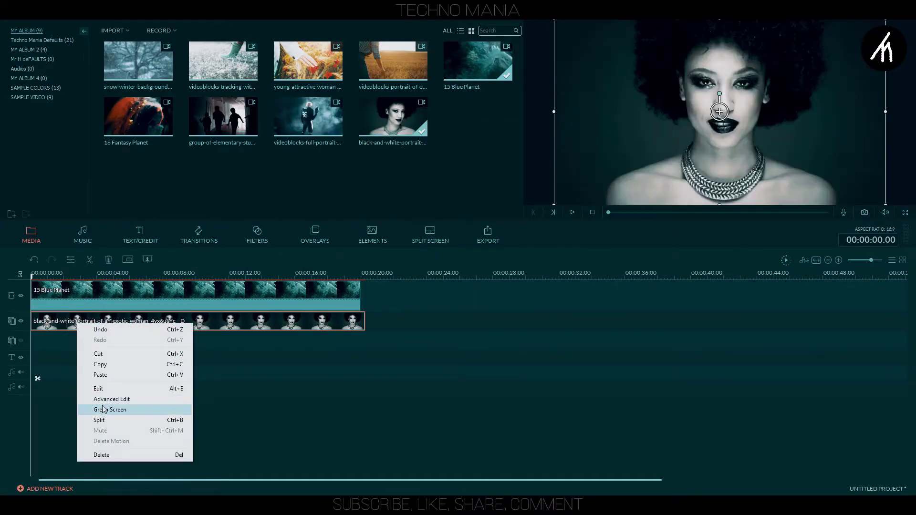
pyautogui.click(108, 406)
pyautogui.click(335, 129)
# Try Screen, Hard Light and Exclusion blends on the portrait, then apply
pyautogui.press('Down')
pyautogui.press('Down')
pyautogui.press('Down')
pyautogui.press('Down')
pyautogui.press('Down')
pyautogui.press('Down')
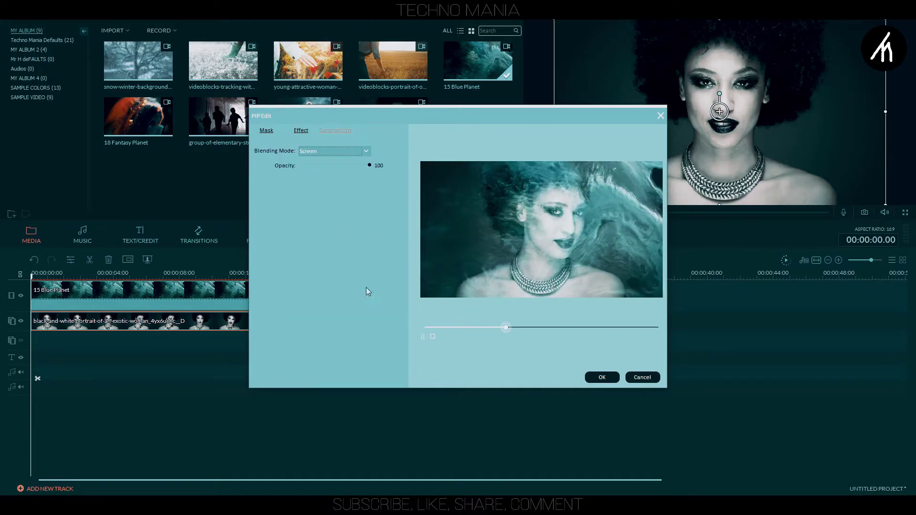
pyautogui.press('Down')
pyautogui.press('Down')
pyautogui.press('Down')
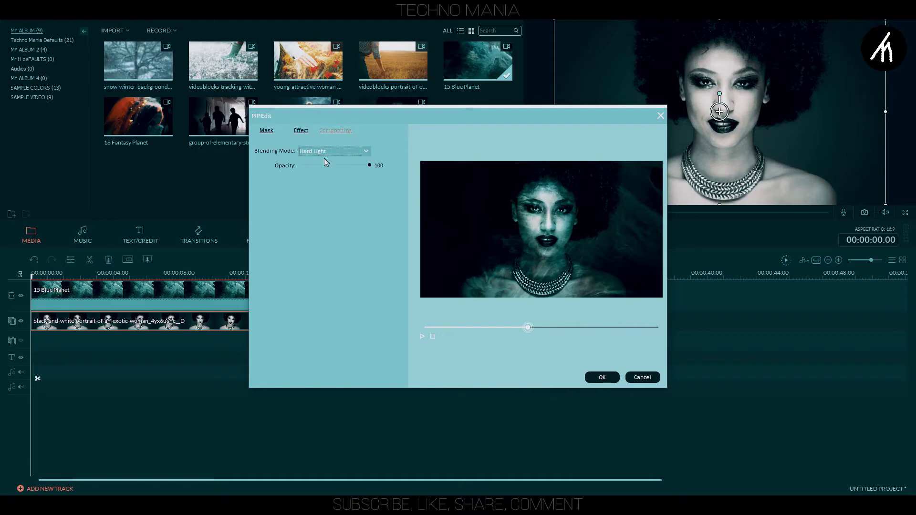
pyautogui.press('Up')
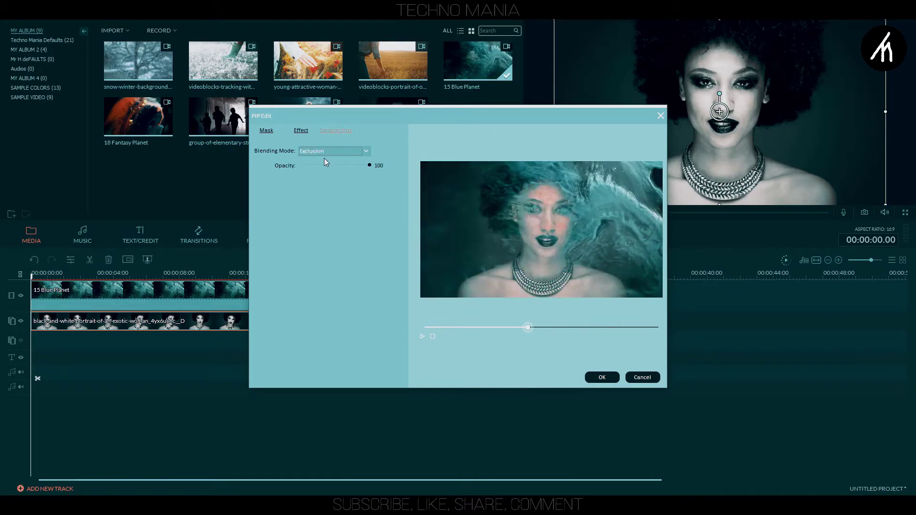
pyautogui.press('Up')
pyautogui.click(602, 377)
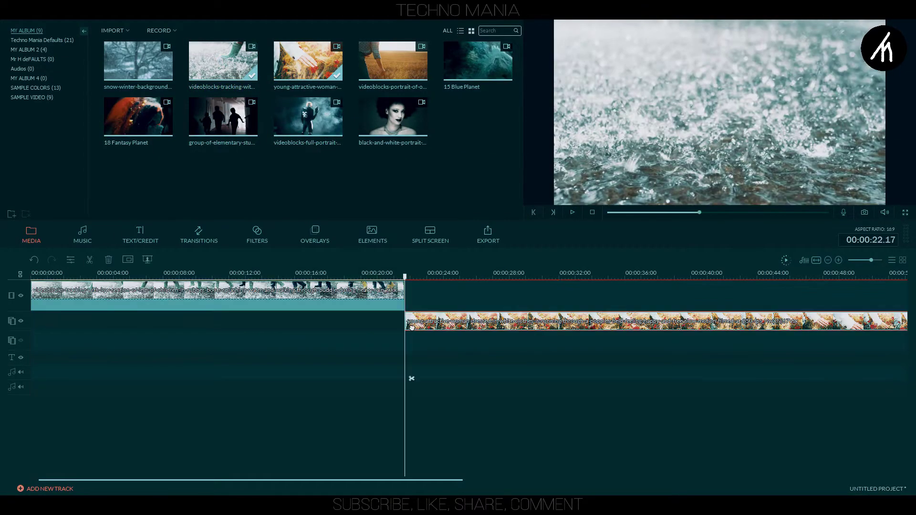
# Open the wheat-field clip's overlay settings, turn off transparency keying and change the keyed colour
pyautogui.rightClick(197, 324)
pyautogui.click(234, 411)
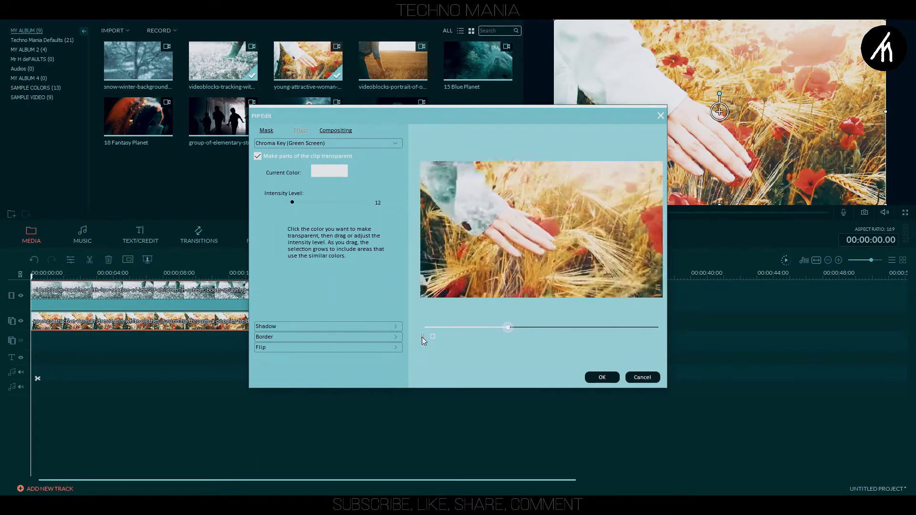
pyautogui.click(283, 159)
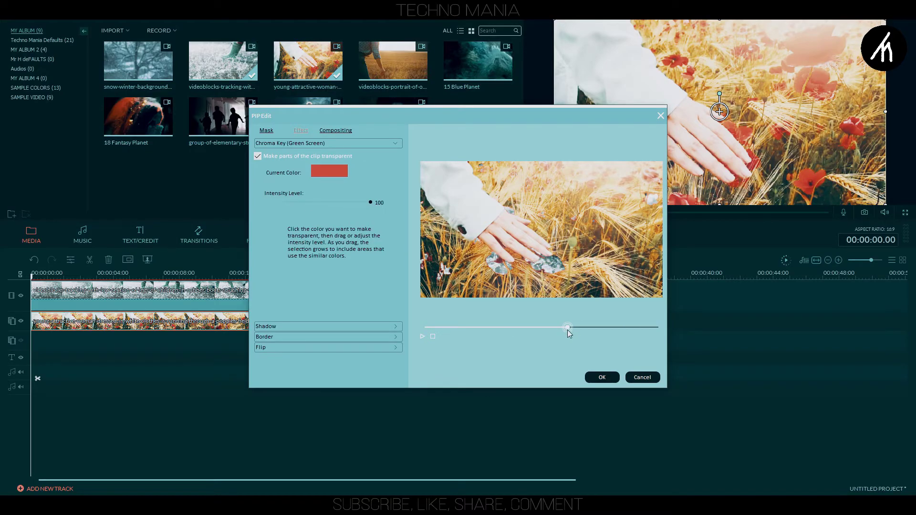
pyautogui.click(529, 200)
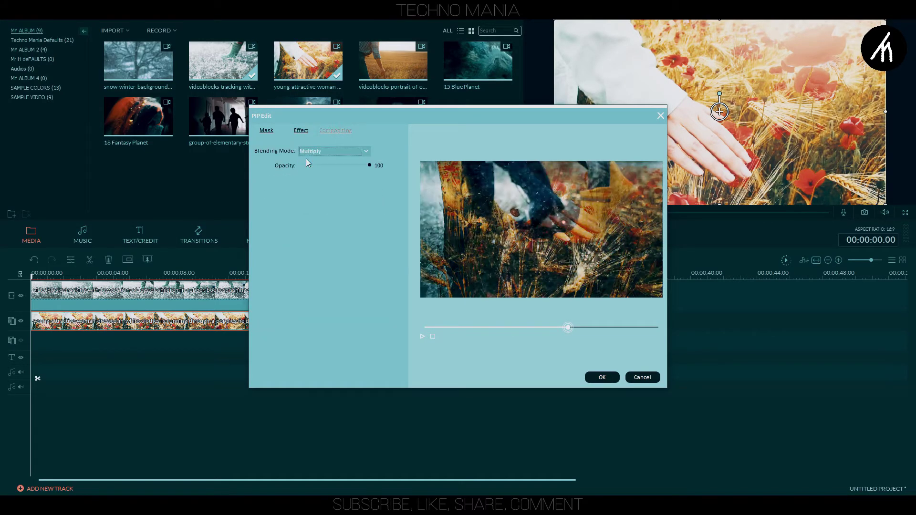
pyautogui.scroll(-10, 305, 158)
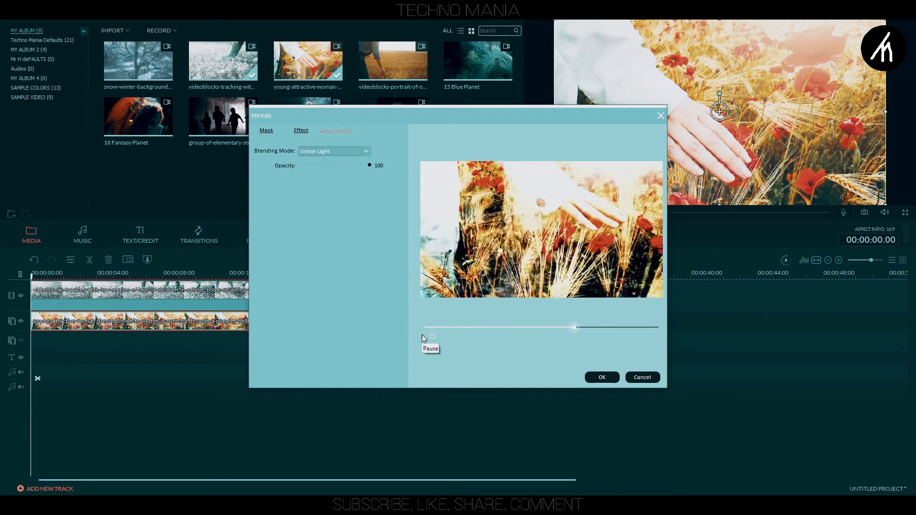